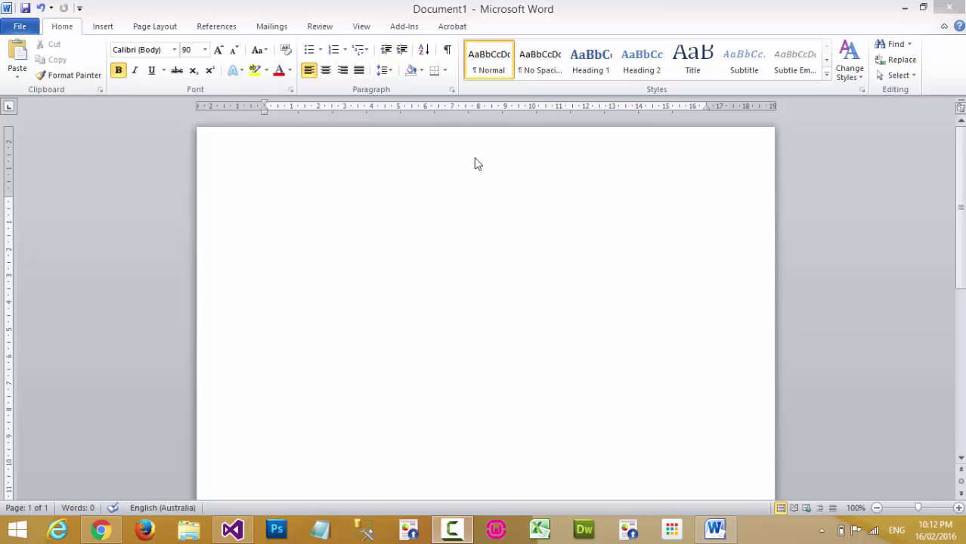
Type the heading 'Page No 1' on the first page and copy it
{"action": "left_click", "coordinate": [421, 317]}
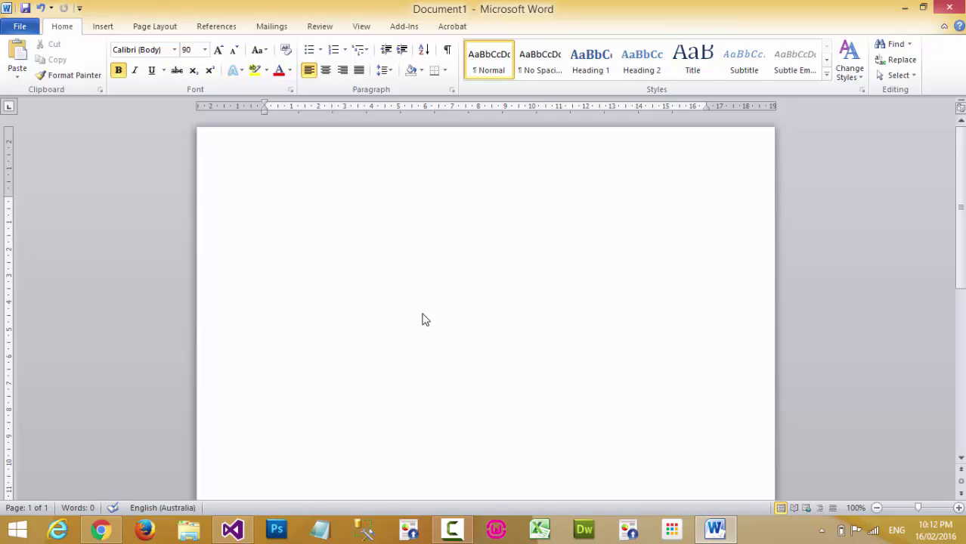
{"action": "type", "text": "Page"}
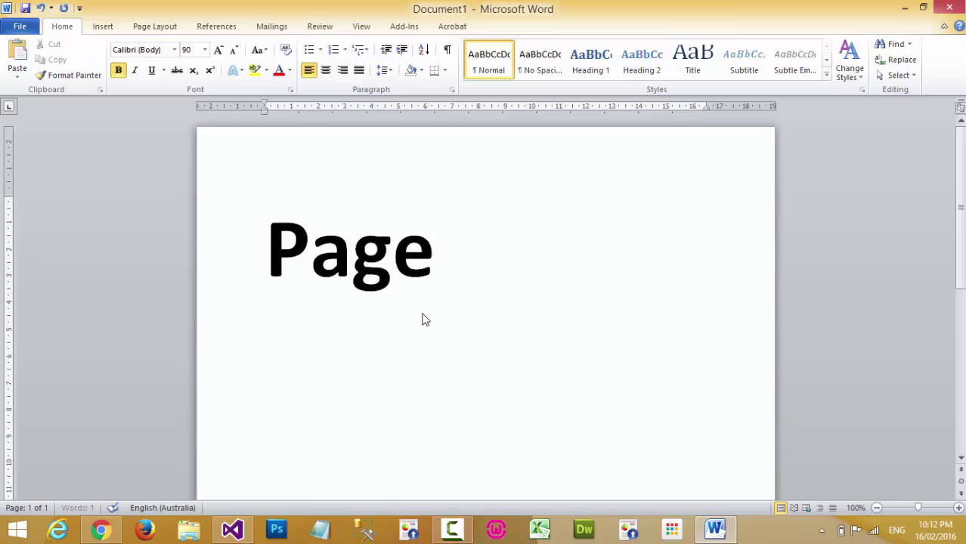
{"action": "type", "text": " No 1"}
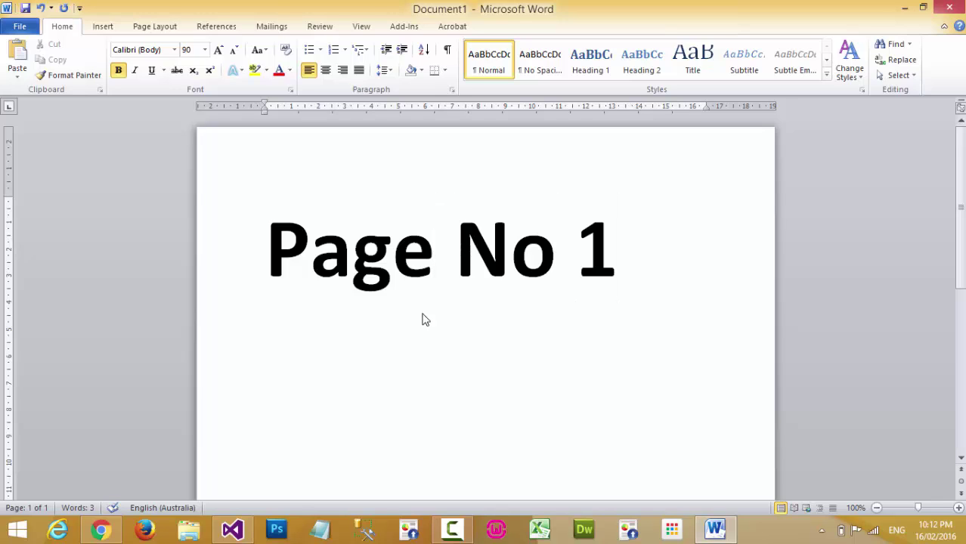
{"action": "key", "text": "shift+Left"}
{"action": "key", "text": "shift+Left"}
{"action": "key", "text": "shift+Left"}
{"action": "key", "text": "shift+Left"}
{"action": "key", "text": "shift+Left"}
{"action": "key", "text": "shift+Left"}
{"action": "key", "text": "shift+Left"}
{"action": "key", "text": "shift+Left"}
{"action": "key", "text": "shift+Left"}
{"action": "key", "text": "ctrl+c"}
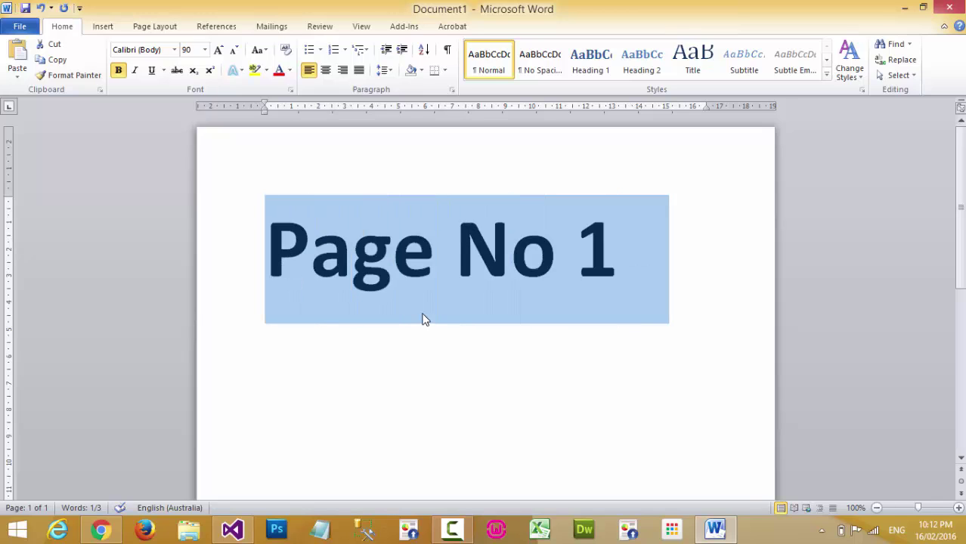
{"action": "key", "text": "Right"}
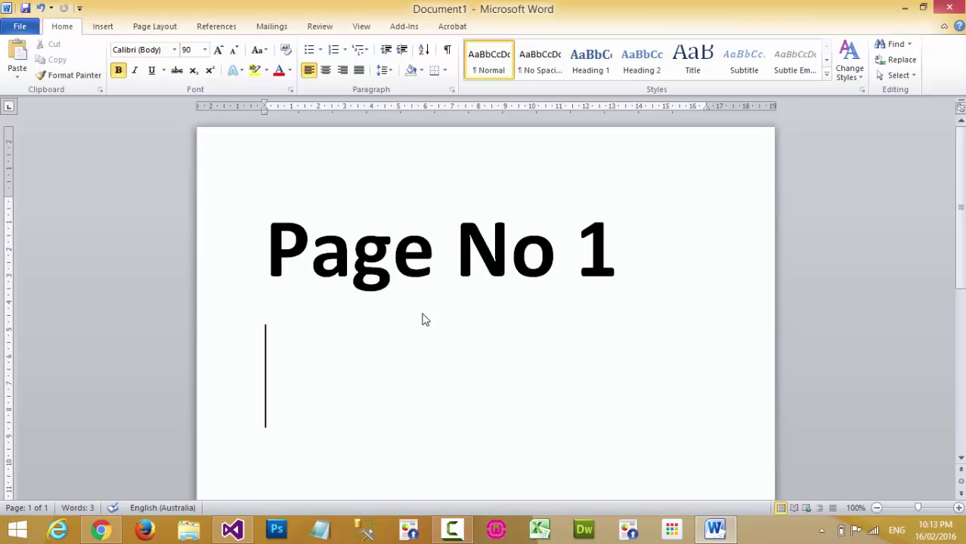
Add a second page headed 'Page No 2' by pasting and renumbering the heading
{"action": "key", "text": "ctrl+Return"}
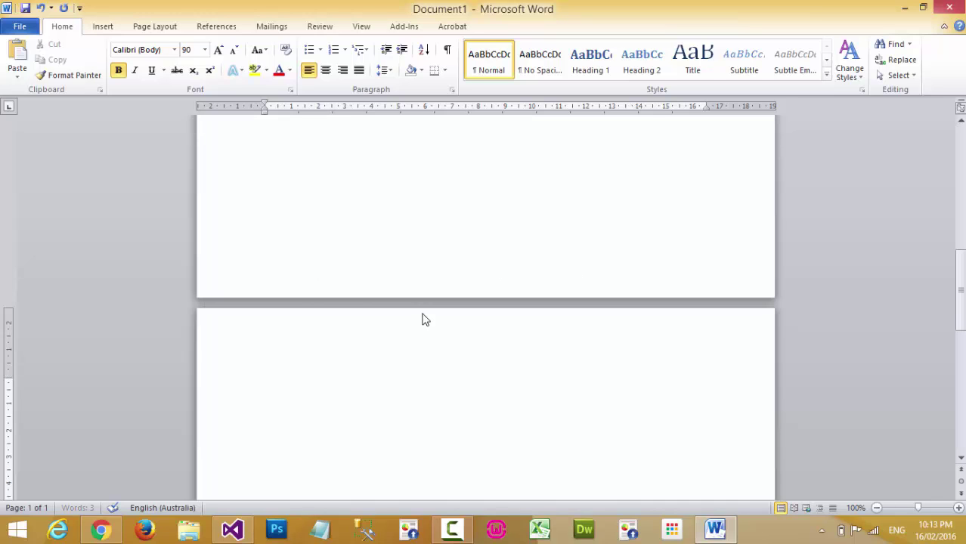
{"action": "key", "text": "ctrl+v"}
{"action": "key", "text": "Return"}
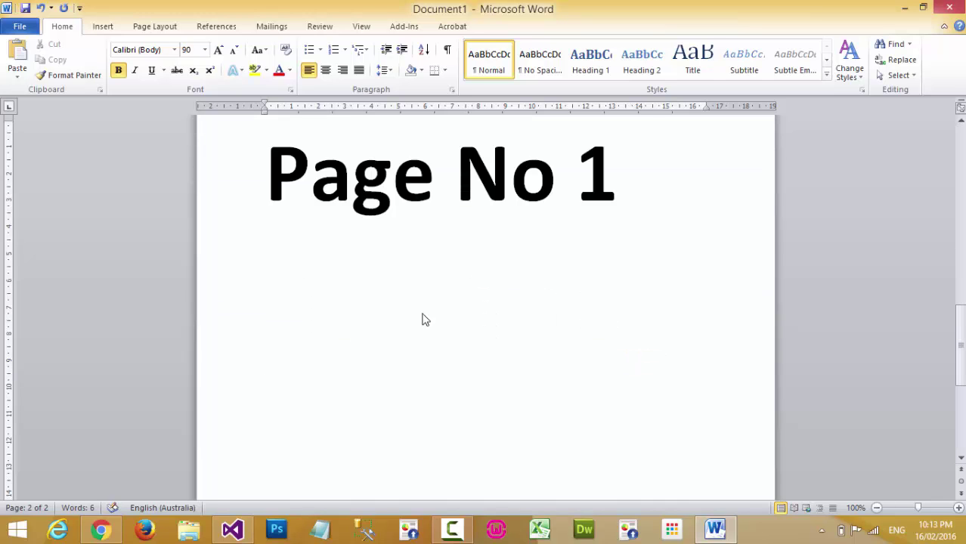
{"action": "key", "text": "BackSpace"}
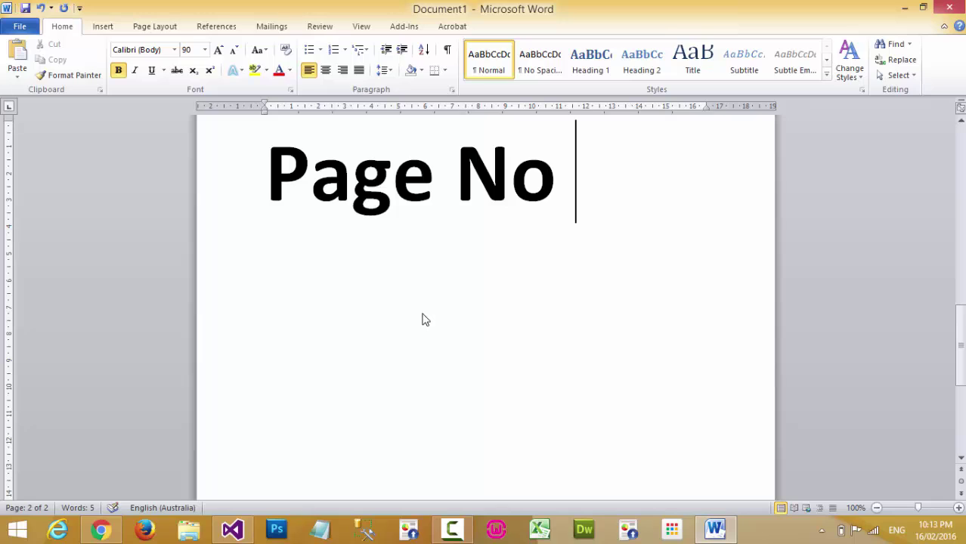
{"action": "type", "text": "2"}
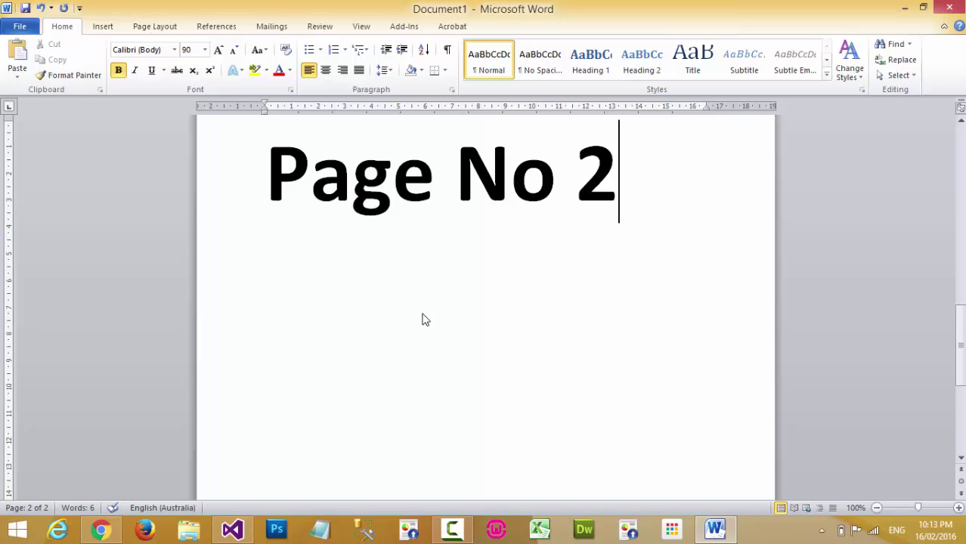
Add a third page headed 'Page No 3' by pasting and renumbering the heading
{"action": "key", "text": "ctrl+Return"}
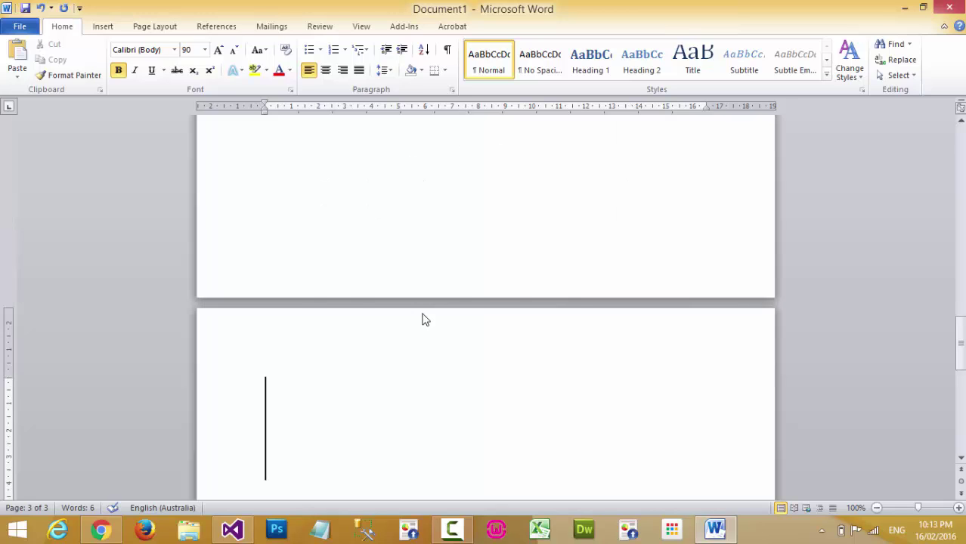
{"action": "key", "text": "ctrl+v"}
{"action": "key", "text": "BackSpace"}
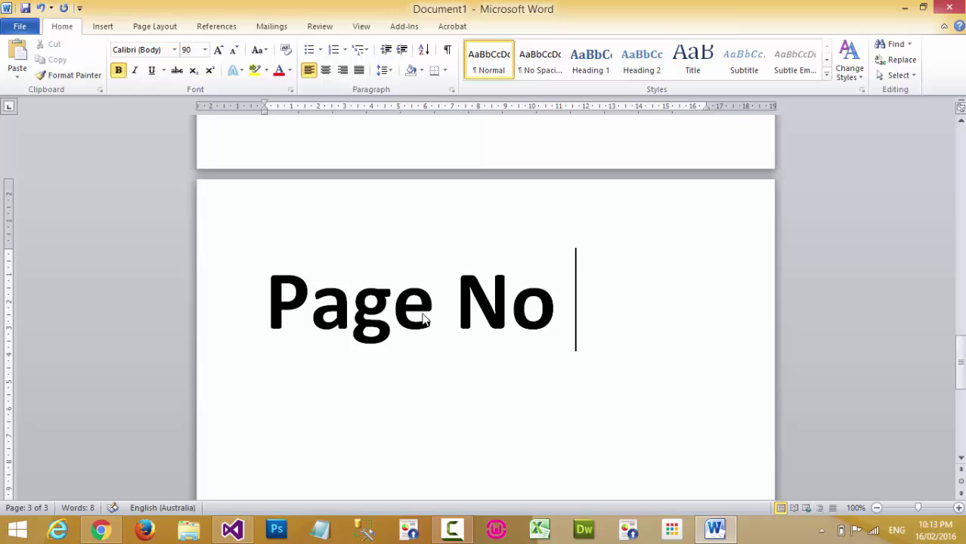
{"action": "type", "text": "3"}
{"action": "scroll", "coordinate": [425, 323], "scroll_direction": "up", "scroll_amount": 15}
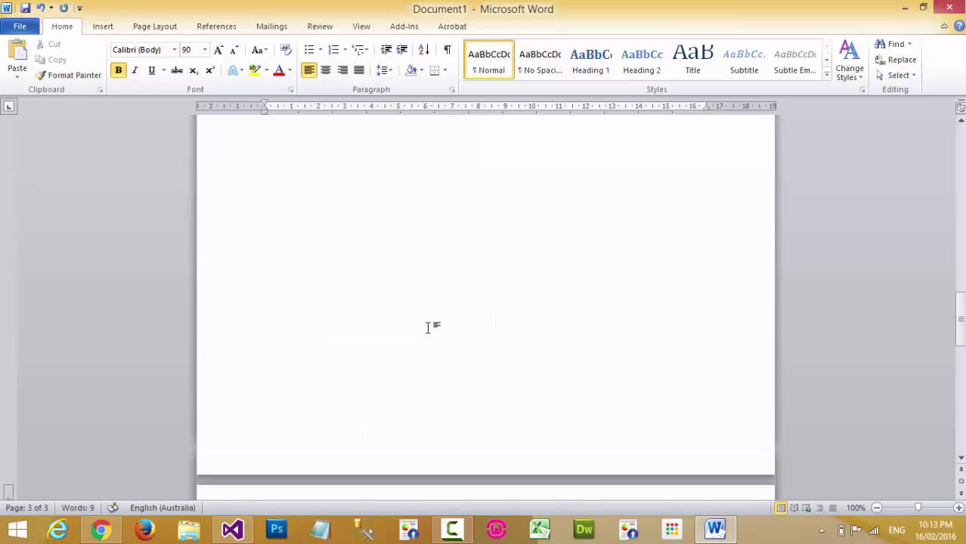
{"action": "scroll", "coordinate": [428, 327], "scroll_direction": "up", "scroll_amount": 10}
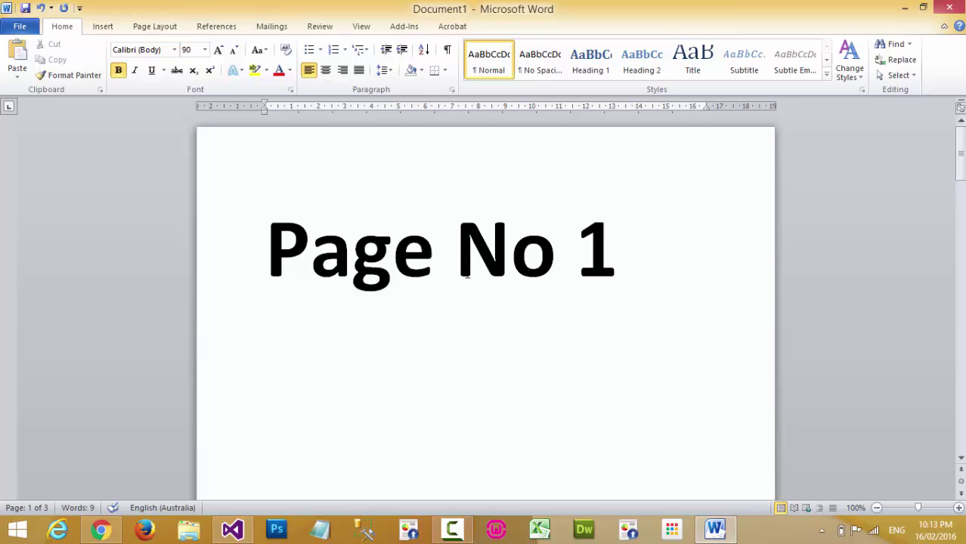
{"action": "scroll", "coordinate": [467, 274], "scroll_direction": "down", "scroll_amount": 3}
{"action": "scroll", "coordinate": [467, 273], "scroll_direction": "up", "scroll_amount": 3}
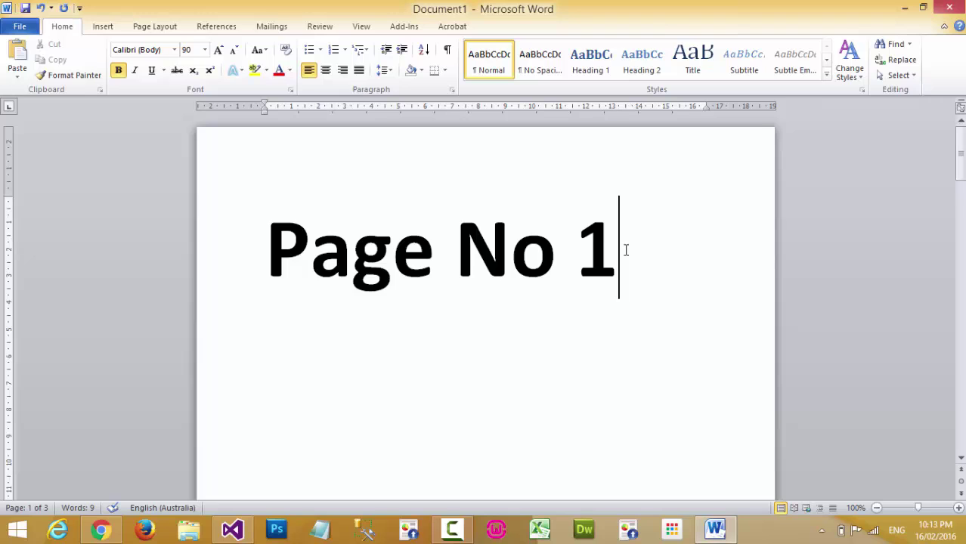
Insert a Next Page section break after Page No 1
{"action": "left_click", "coordinate": [150, 28]}
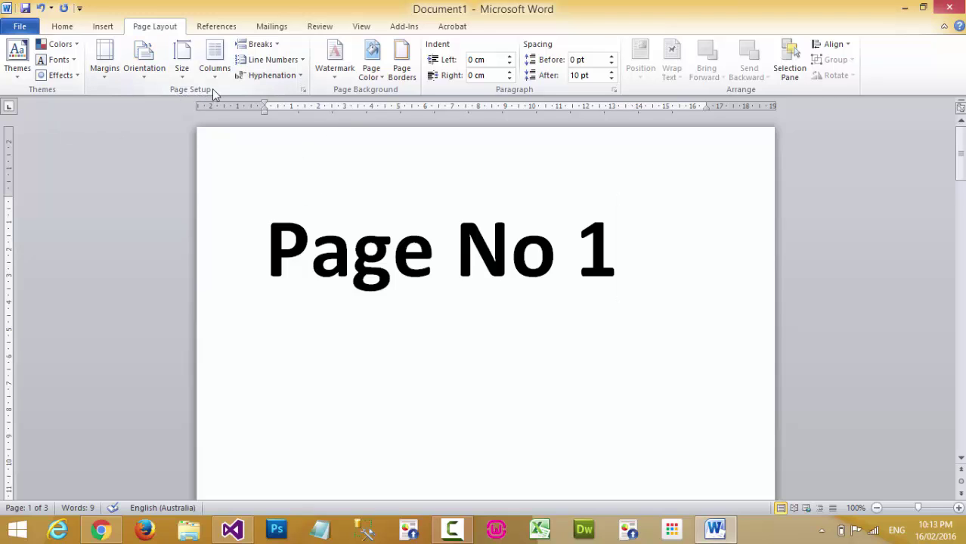
{"action": "left_click", "coordinate": [261, 45]}
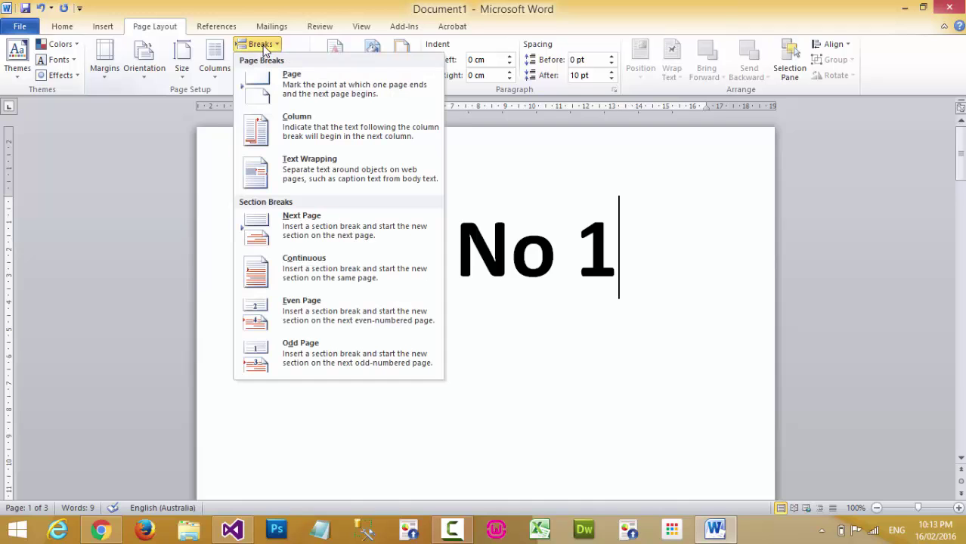
{"action": "left_click", "coordinate": [316, 236]}
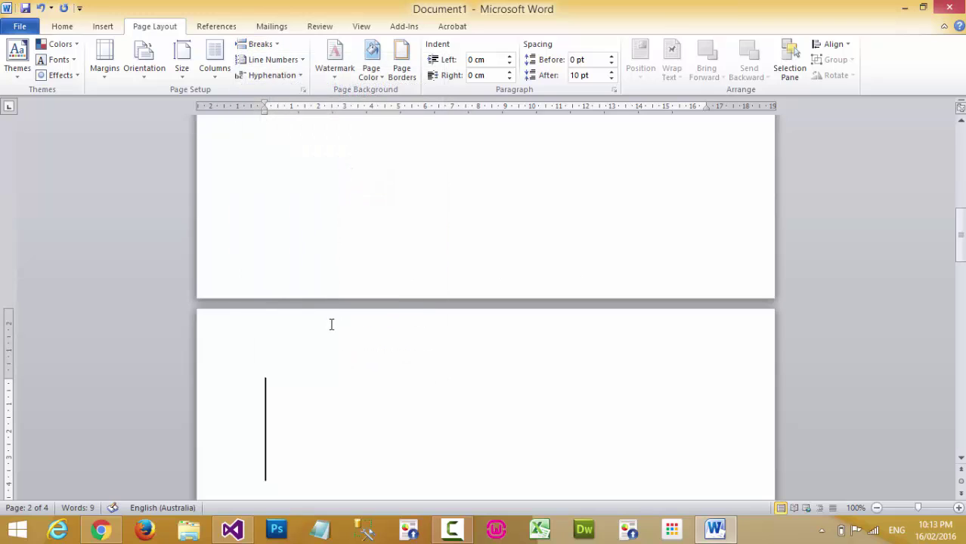
Type the heading 'Page for Header' on the new page, correcting the typos
{"action": "type", "text": "Pa"}
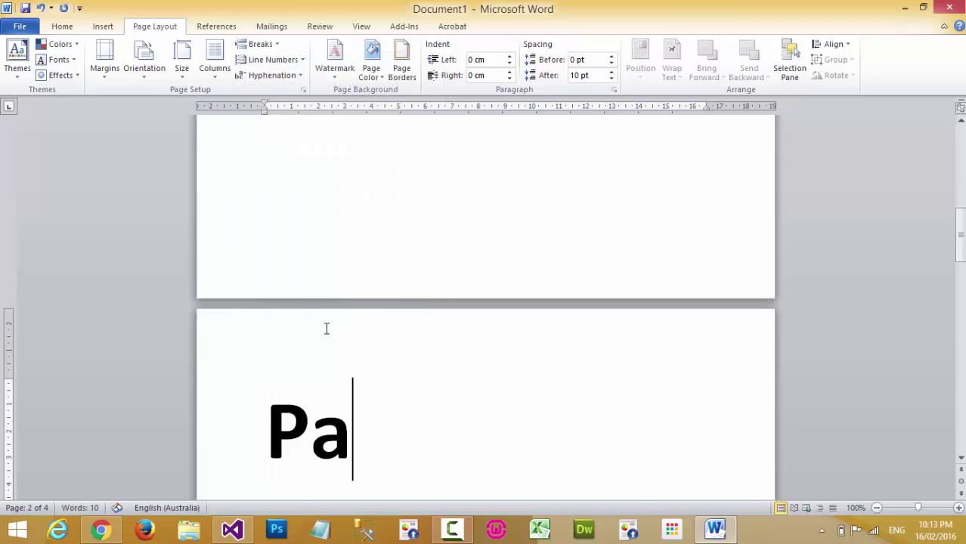
{"action": "type", "text": "ge for "}
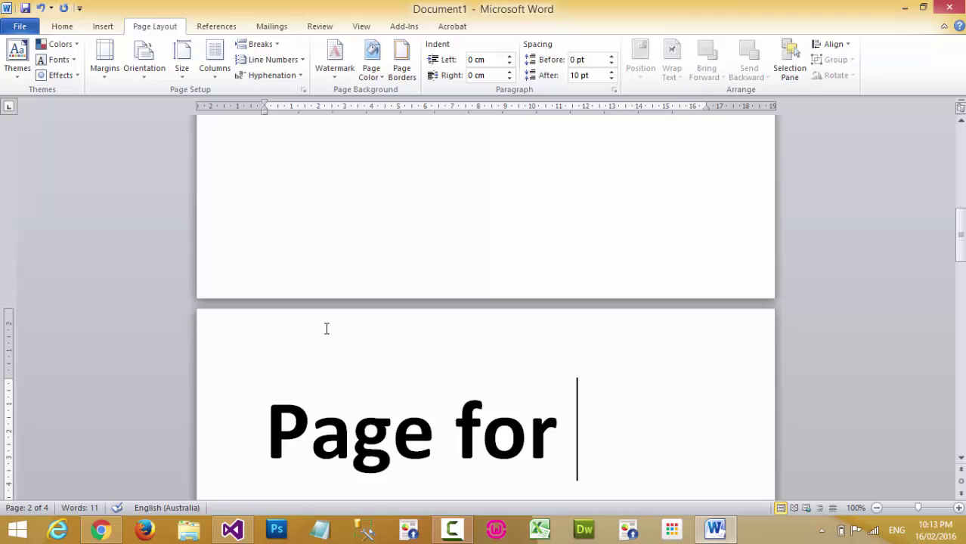
{"action": "type", "text": "Hd"}
{"action": "key", "text": "BackSpace"}
{"action": "type", "text": "er"}
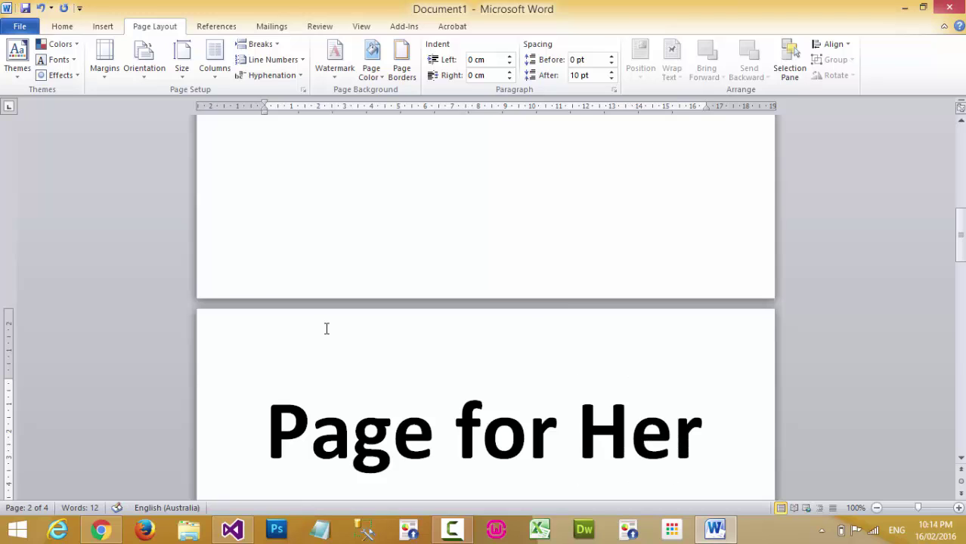
{"action": "scroll", "coordinate": [327, 329], "scroll_direction": "down", "scroll_amount": 2}
{"action": "key", "text": "BackSpace"}
{"action": "type", "text": "ader"}
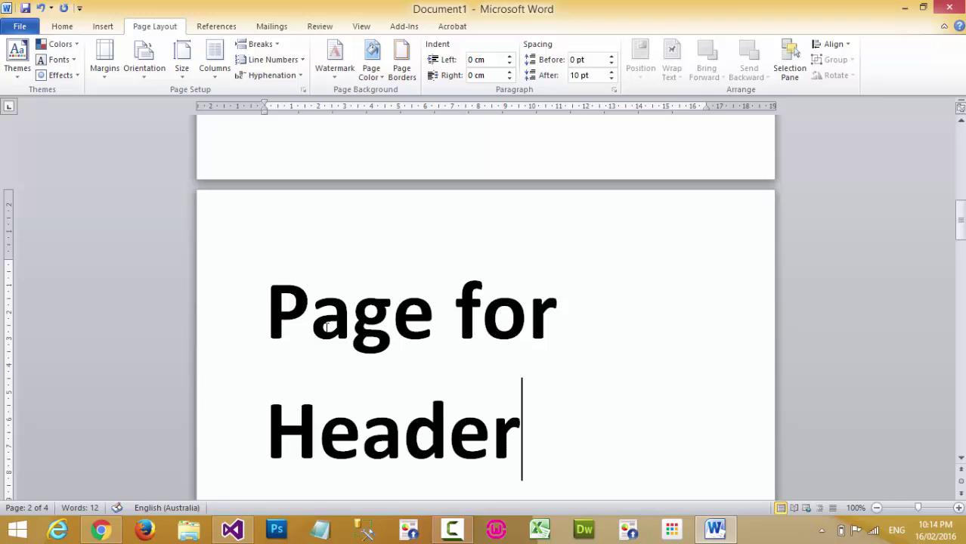
{"action": "scroll", "coordinate": [326, 327], "scroll_direction": "up", "scroll_amount": 3}
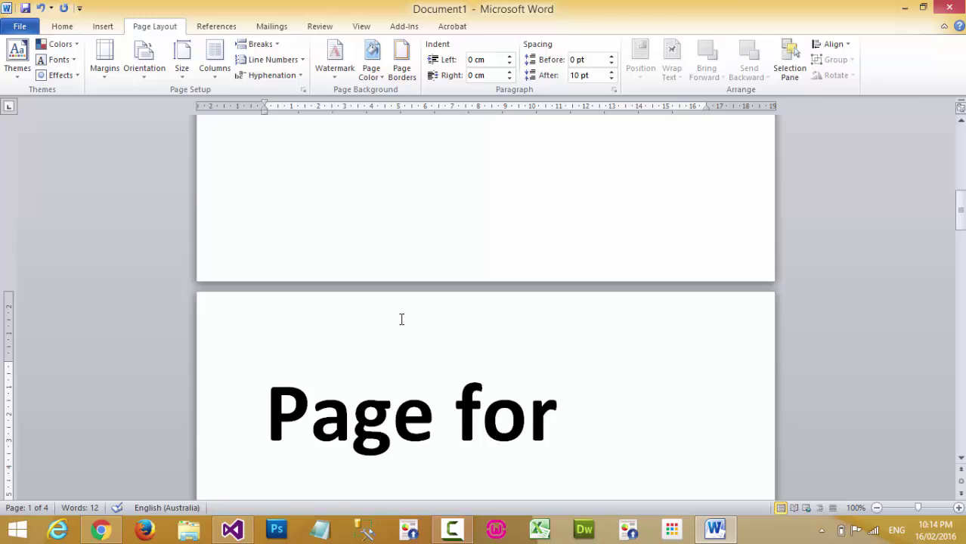
{"action": "scroll", "coordinate": [452, 310], "scroll_direction": "down", "scroll_amount": 2}
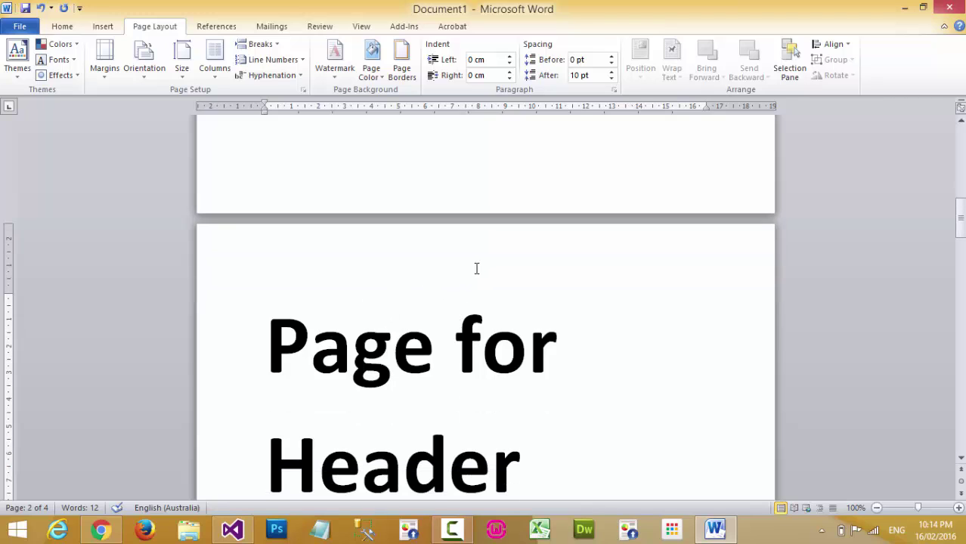
{"action": "scroll", "coordinate": [476, 268], "scroll_direction": "down", "scroll_amount": 1}
{"action": "scroll", "coordinate": [476, 268], "scroll_direction": "down", "scroll_amount": 2}
{"action": "scroll", "coordinate": [477, 275], "scroll_direction": "up", "scroll_amount": 10}
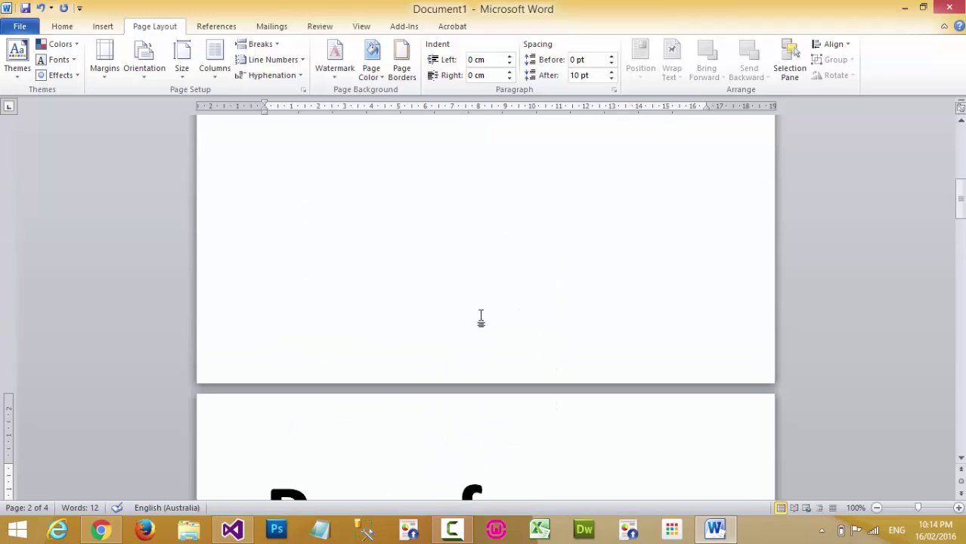
{"action": "scroll", "coordinate": [486, 320], "scroll_direction": "down", "scroll_amount": 15}
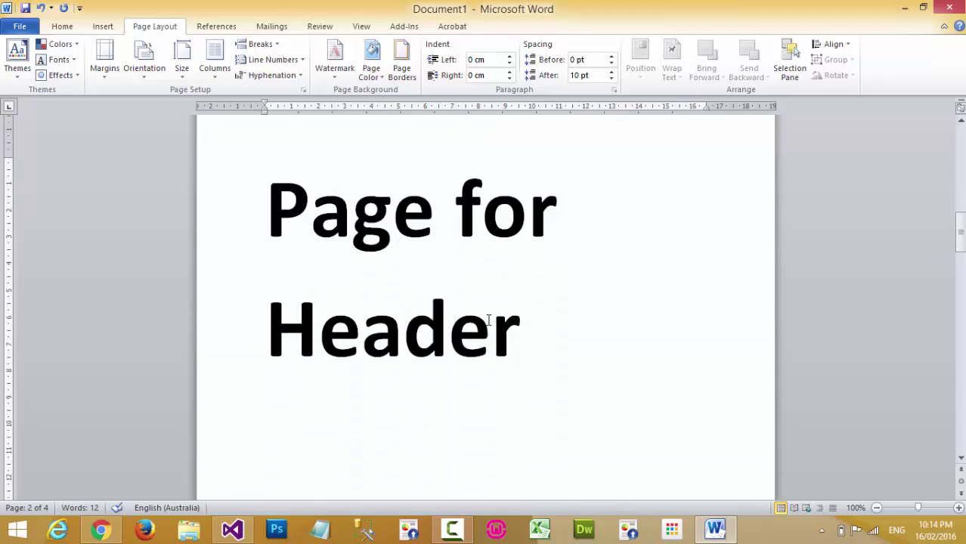
{"action": "scroll", "coordinate": [488, 320], "scroll_direction": "down", "scroll_amount": 20}
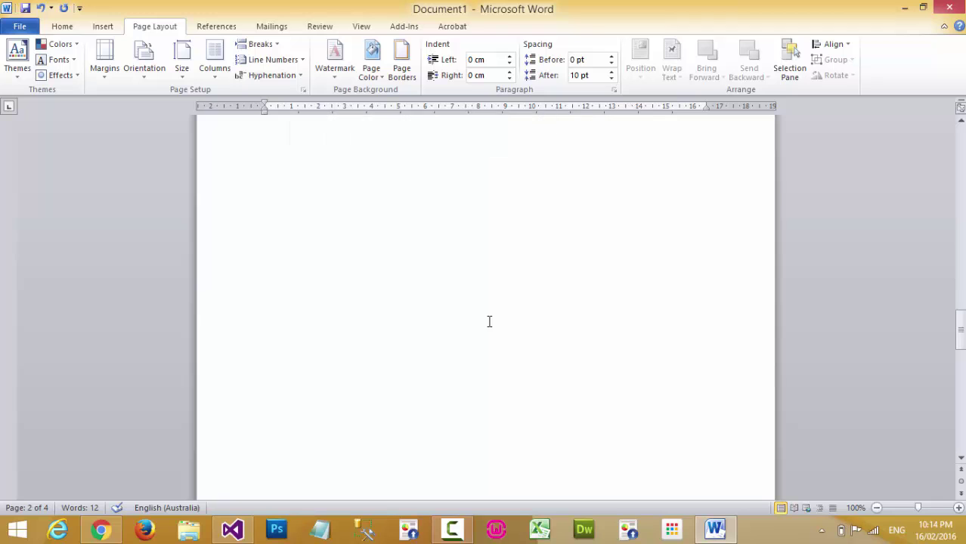
{"action": "scroll", "coordinate": [489, 322], "scroll_direction": "down", "scroll_amount": 7}
{"action": "left_click_drag", "start_coordinate": [960, 384], "coordinate": [960, 132]}
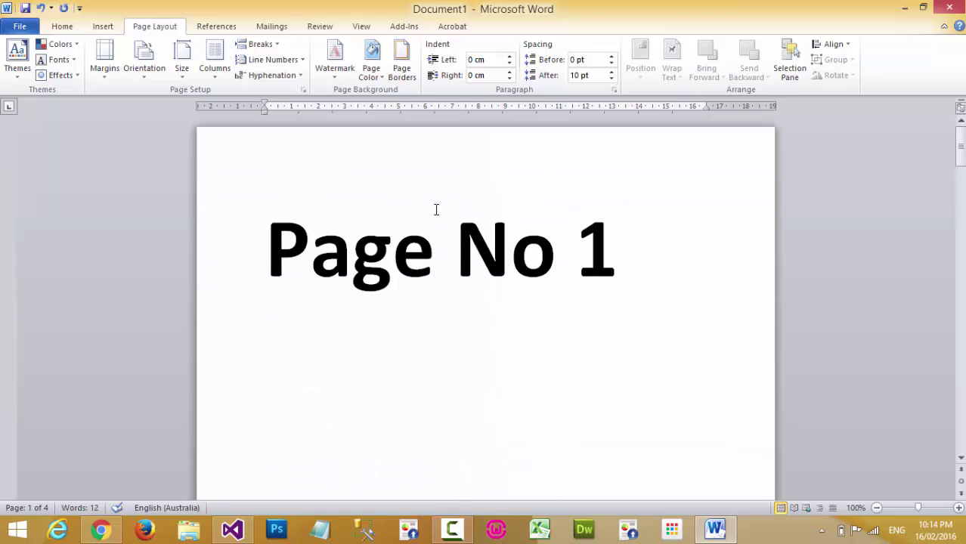
{"action": "scroll", "coordinate": [379, 303], "scroll_direction": "down", "scroll_amount": 15}
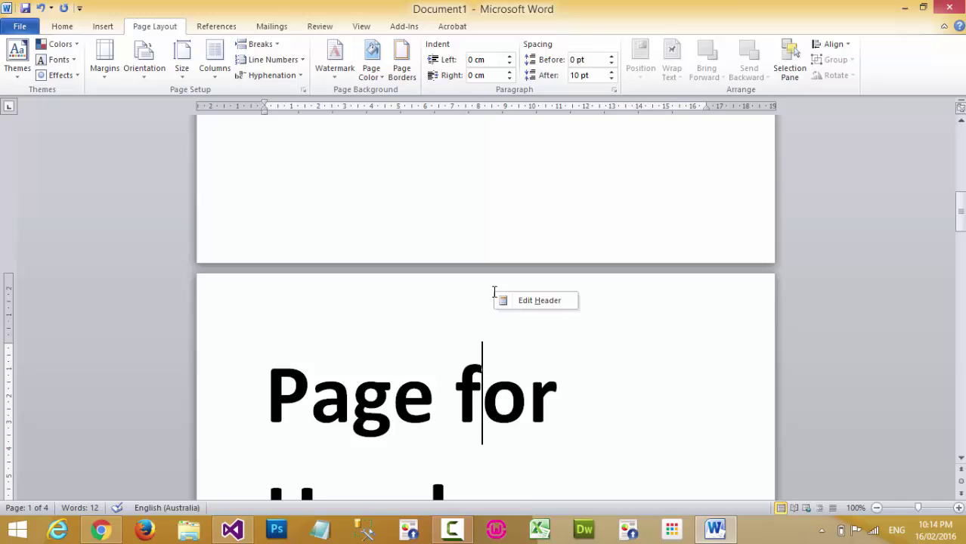
Unlink page 2's header from the previous section and enter 'This is page header'
{"action": "left_click", "coordinate": [536, 301]}
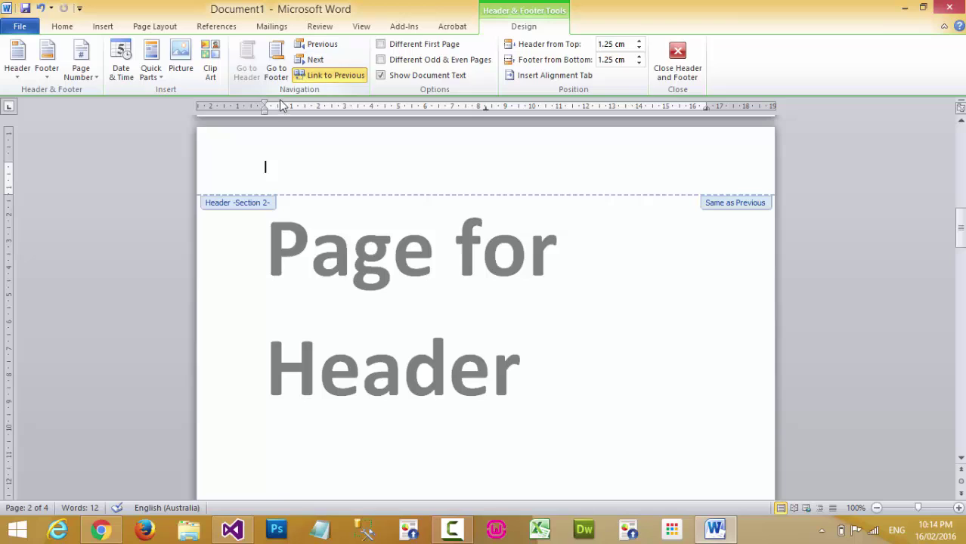
{"action": "left_click", "coordinate": [330, 76]}
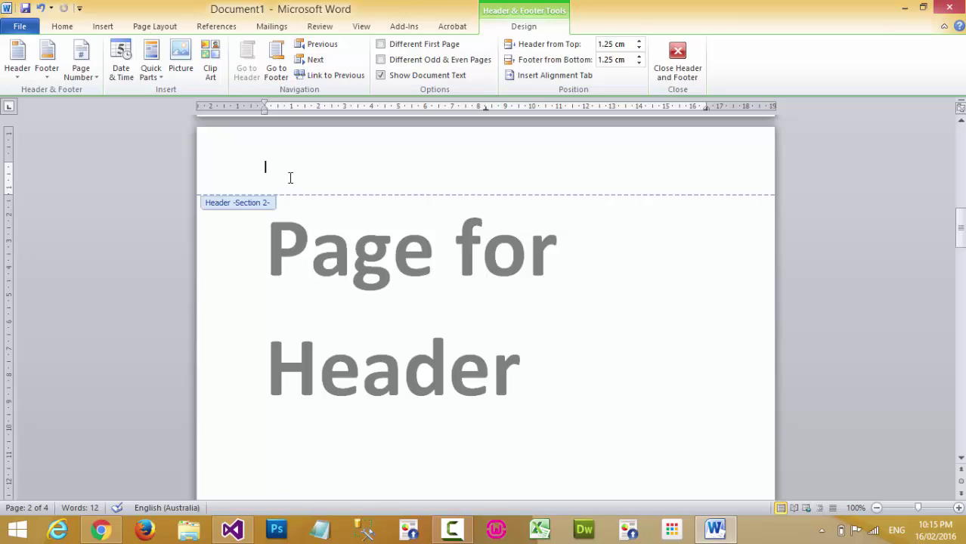
{"action": "type", "text": "This is page header"}
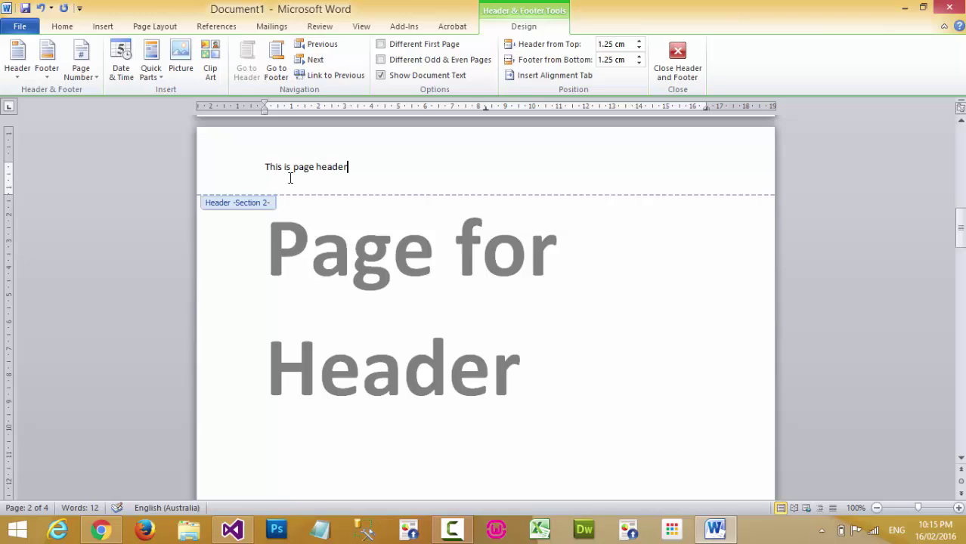
{"action": "double_click", "coordinate": [627, 266]}
{"action": "scroll", "coordinate": [617, 270], "scroll_direction": "down", "scroll_amount": 1}
{"action": "scroll", "coordinate": [618, 270], "scroll_direction": "up", "scroll_amount": 10}
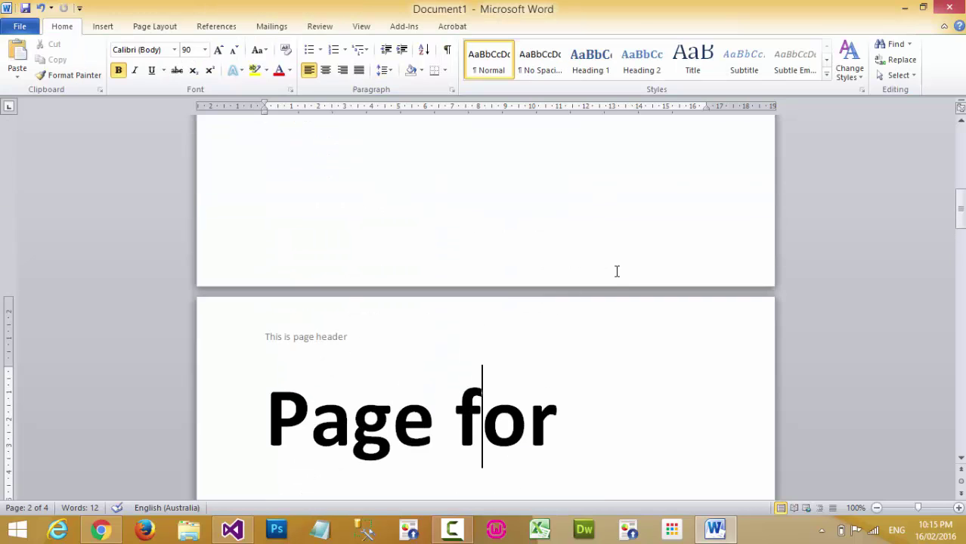
{"action": "scroll", "coordinate": [615, 274], "scroll_direction": "up", "scroll_amount": 5}
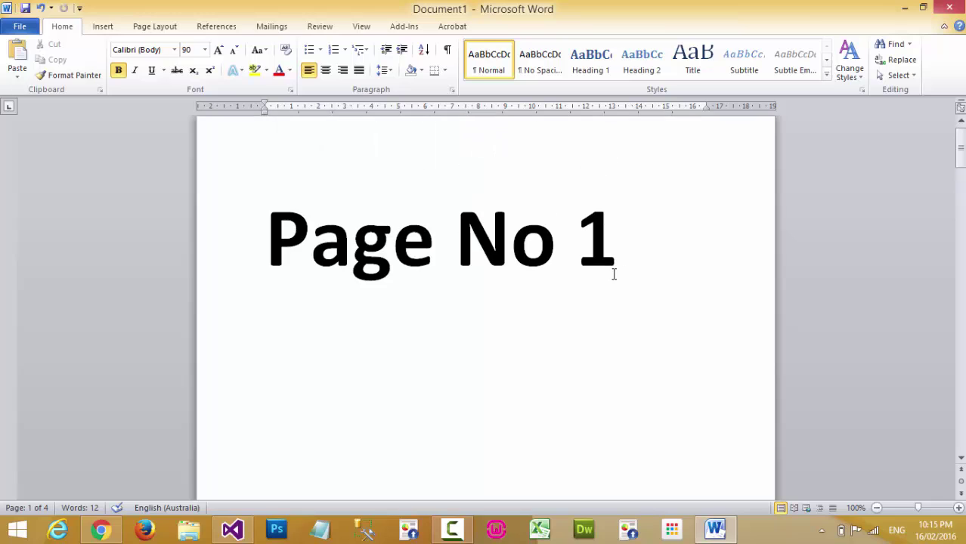
{"action": "scroll", "coordinate": [476, 260], "scroll_direction": "up", "scroll_amount": 1}
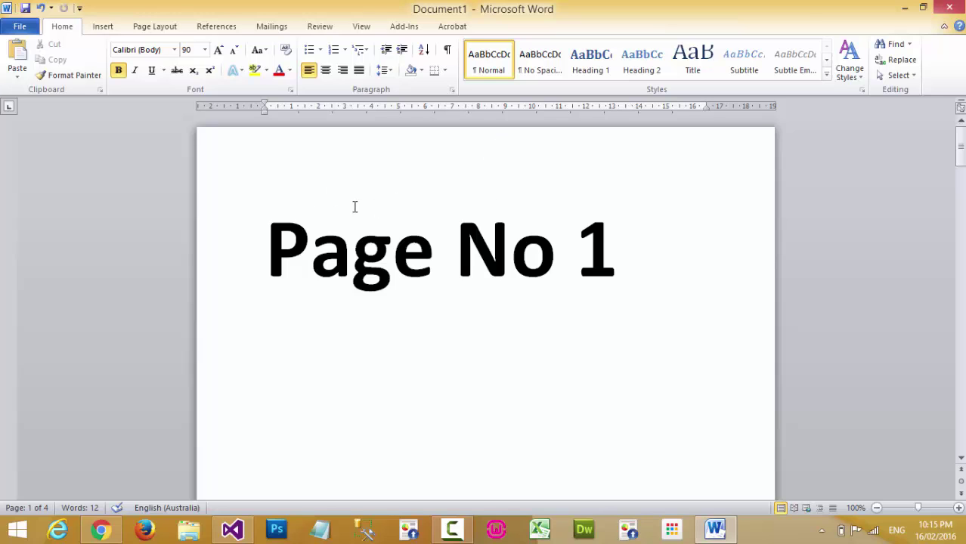
{"action": "scroll", "coordinate": [354, 193], "scroll_direction": "down", "scroll_amount": 15}
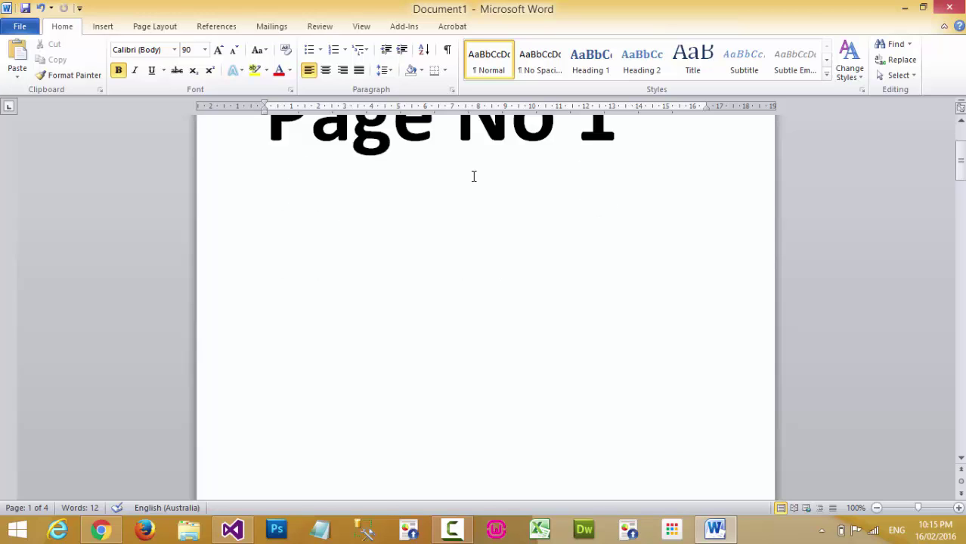
{"action": "scroll", "coordinate": [380, 224], "scroll_direction": "down", "scroll_amount": 15}
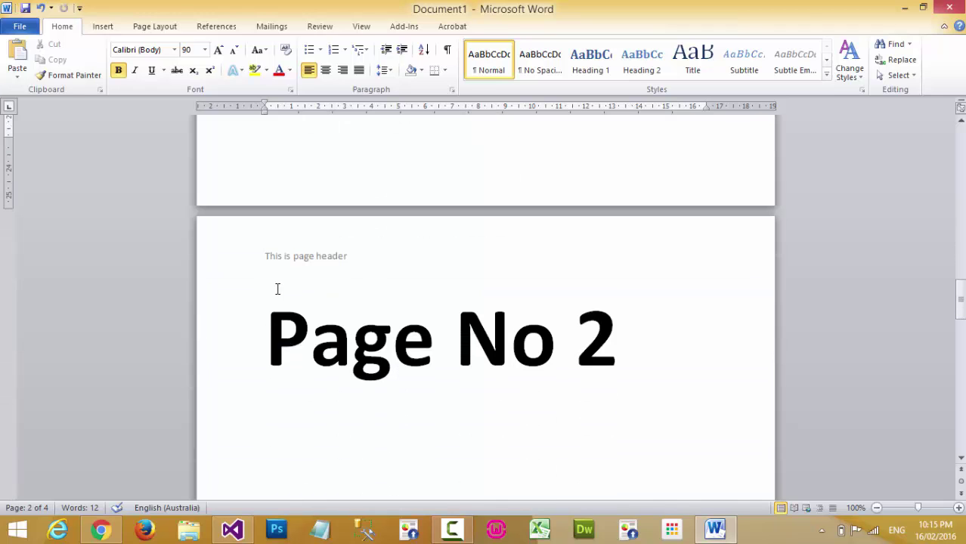
{"action": "scroll", "coordinate": [339, 275], "scroll_direction": "down", "scroll_amount": 15}
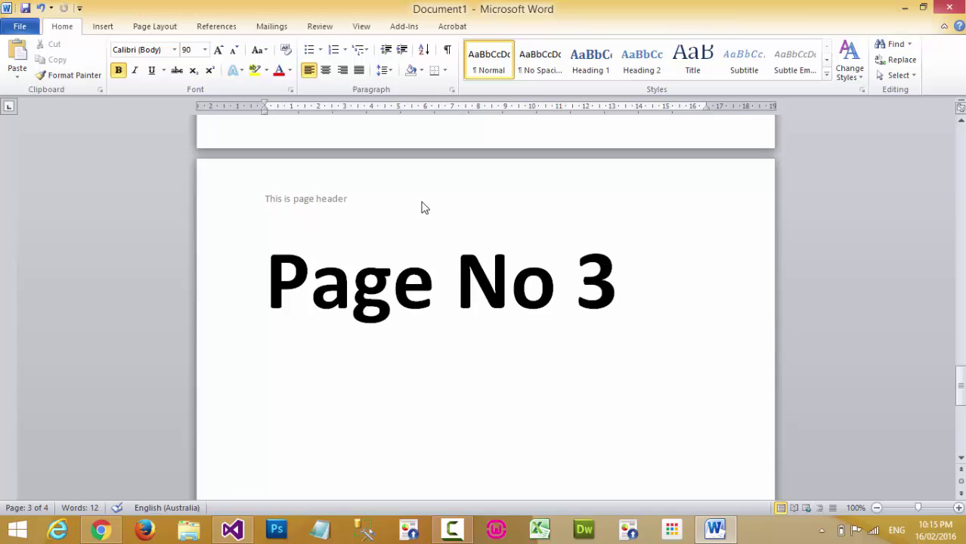
{"action": "scroll", "coordinate": [400, 204], "scroll_direction": "up", "scroll_amount": 6}
{"action": "left_click_drag", "start_coordinate": [957, 313], "coordinate": [954, 121]}
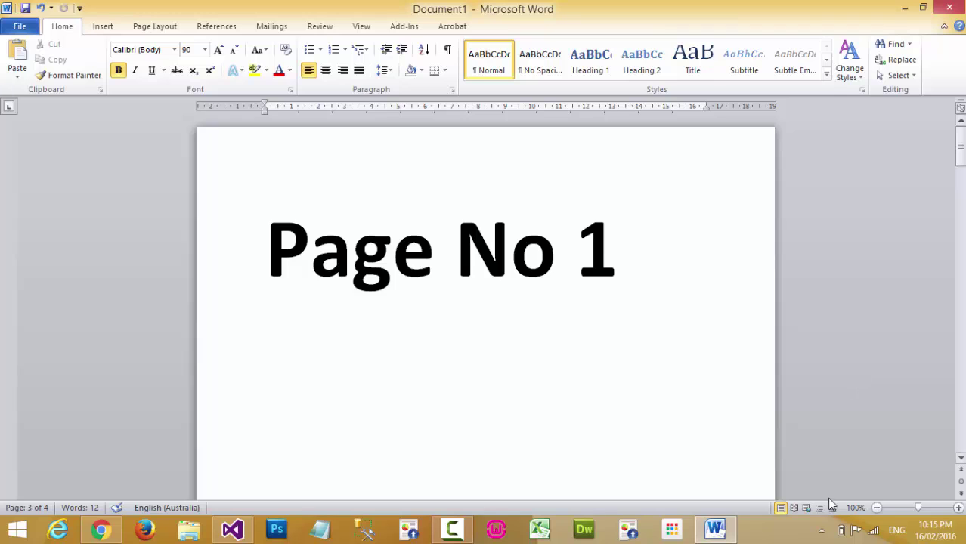
{"action": "left_click", "coordinate": [877, 508]}
{"action": "left_click", "coordinate": [877, 508]}
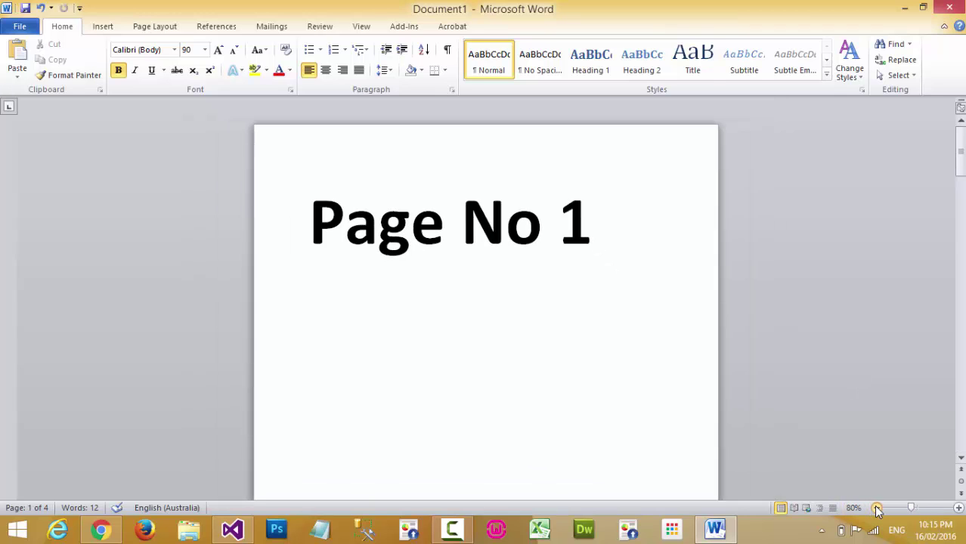